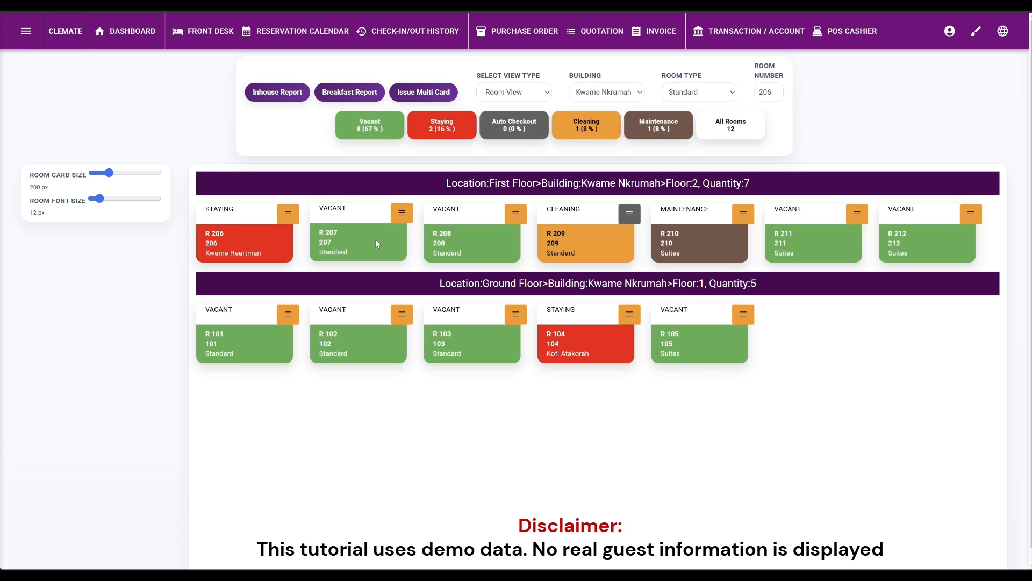
- Start a quick check-in for vacant room 207 and set the occupancy to one adult and one male
left_click(375, 240)
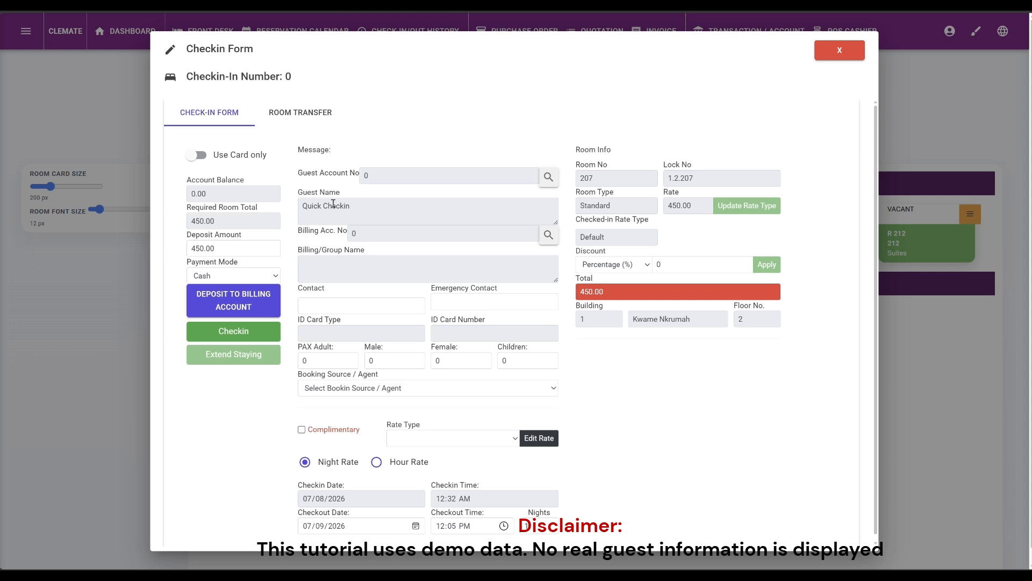
left_click_drag(300, 208, 373, 212)
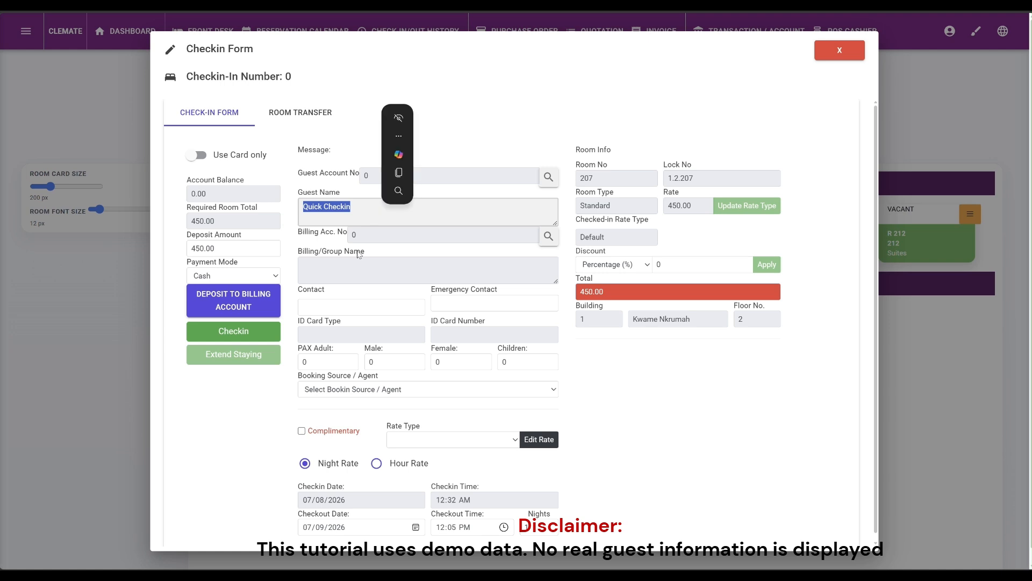
left_click(394, 250)
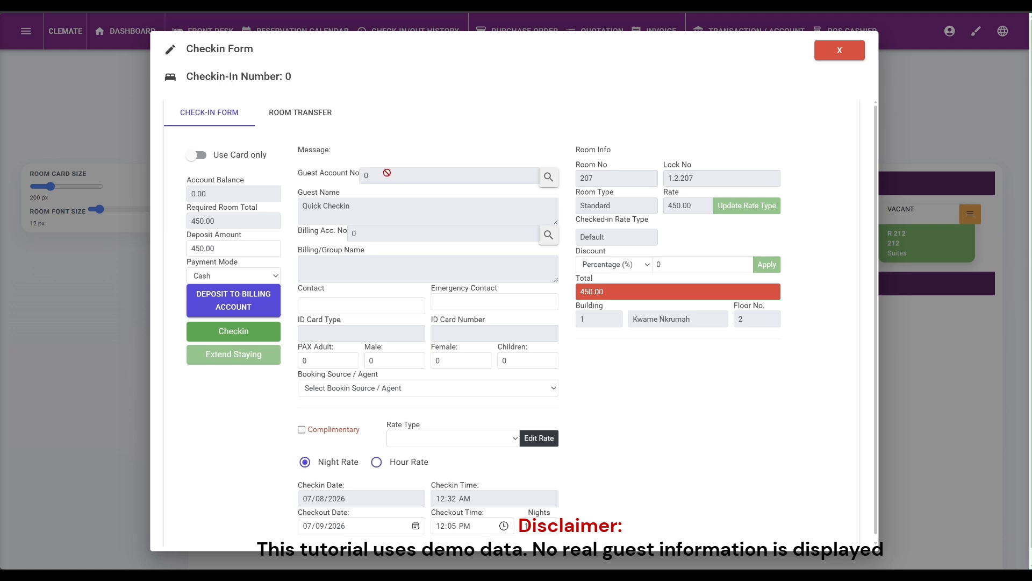
left_click(350, 359)
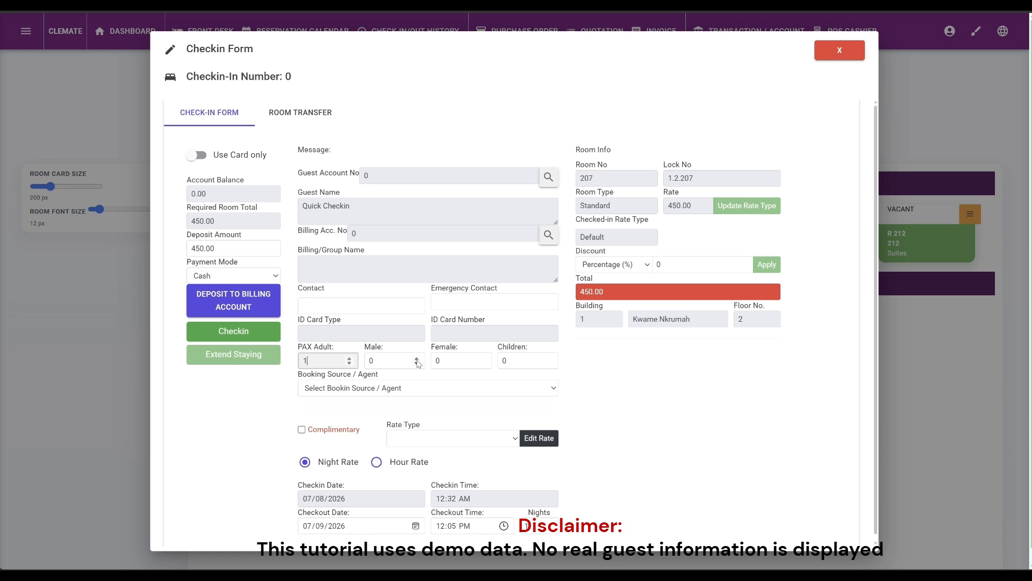
left_click(416, 358)
- Set the booking source to Walk-IN and check the quick check-in guest into room 207
left_click(414, 388)
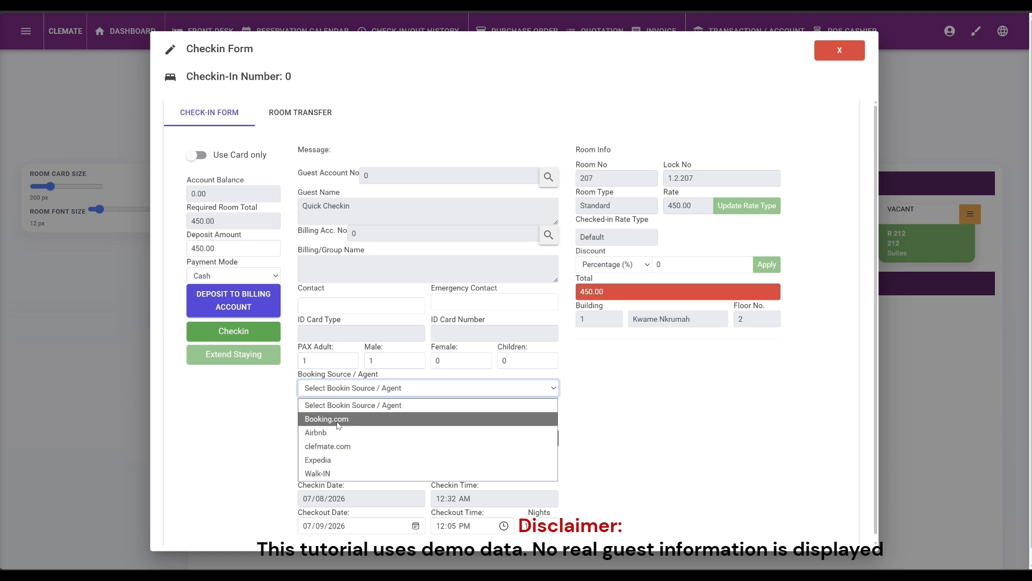
left_click(324, 475)
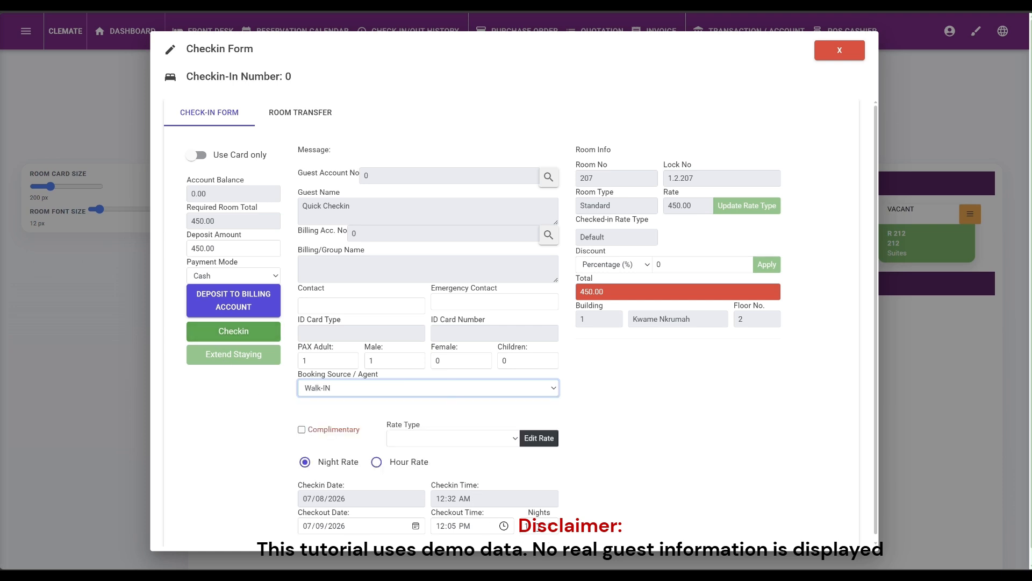
left_click(530, 526)
left_click(364, 407)
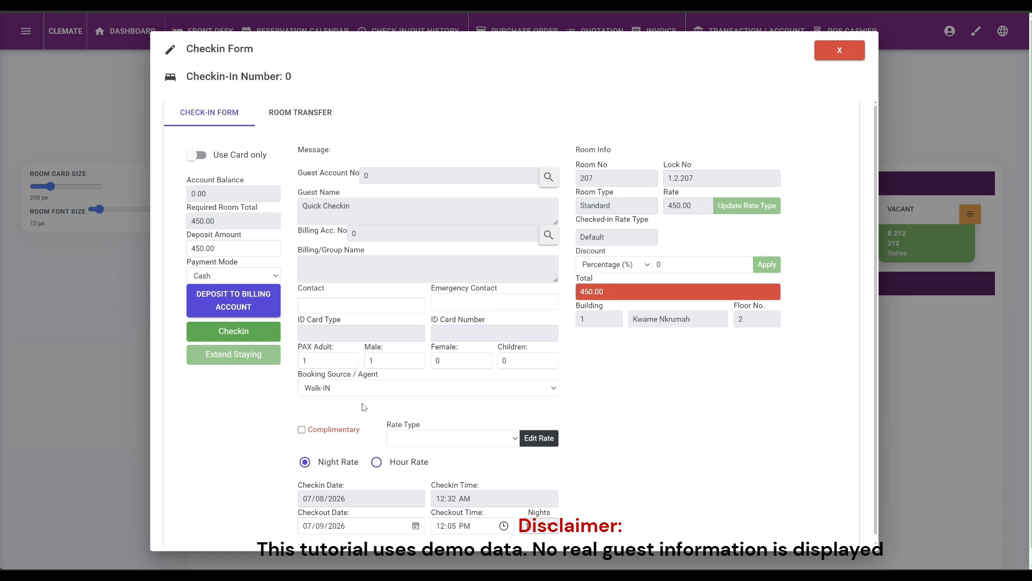
left_click(241, 335)
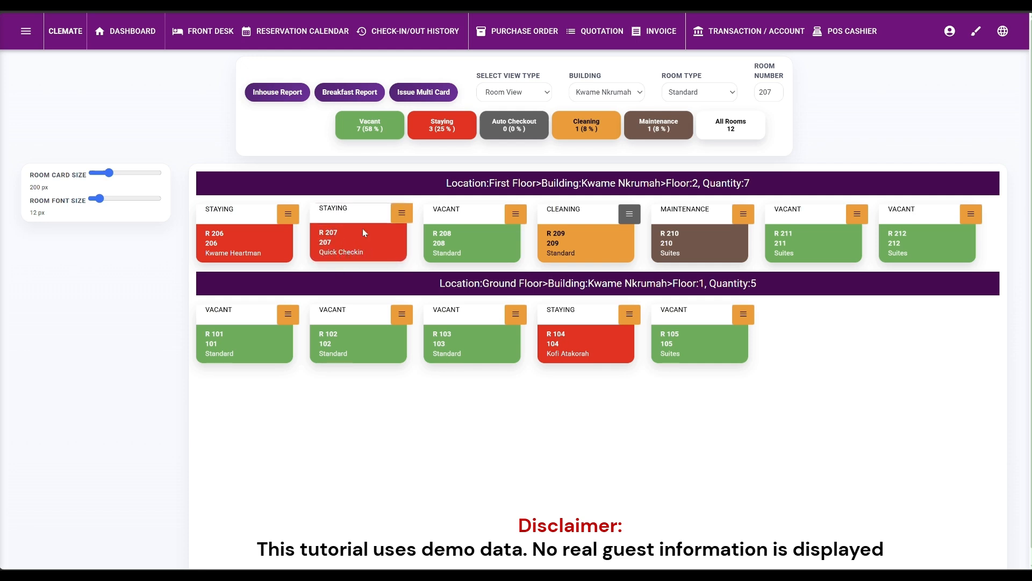
left_click(402, 213)
left_click(408, 270)
left_click(401, 213)
left_click(337, 249)
left_click(401, 214)
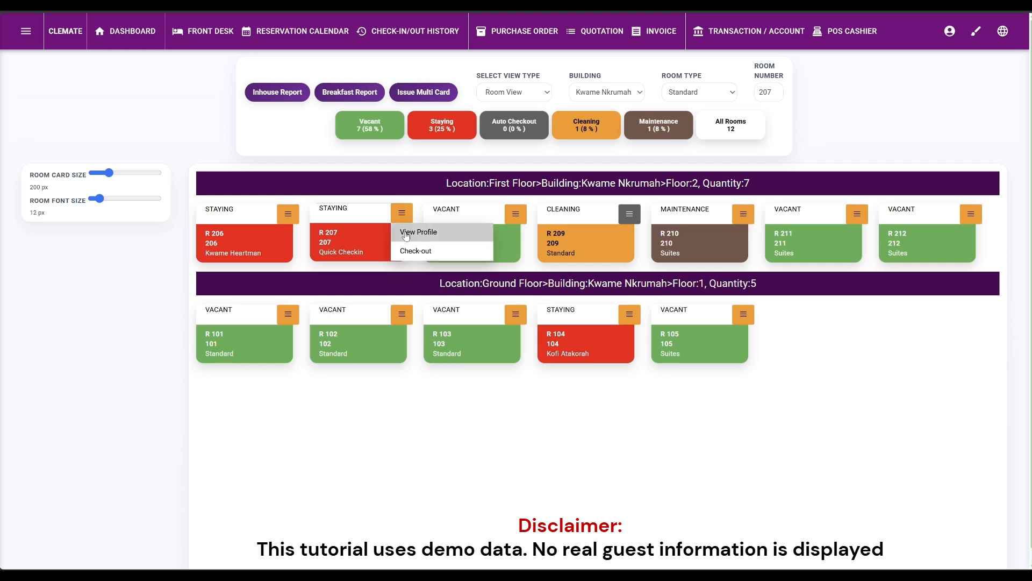
left_click(350, 241)
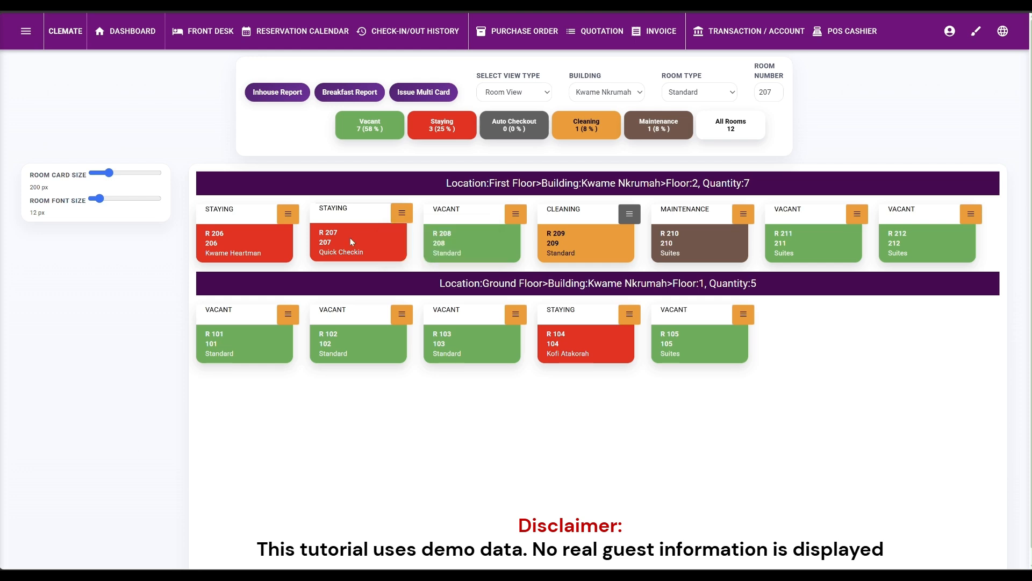
- Try to check out the quick check-in guest from room 207
left_click(401, 214)
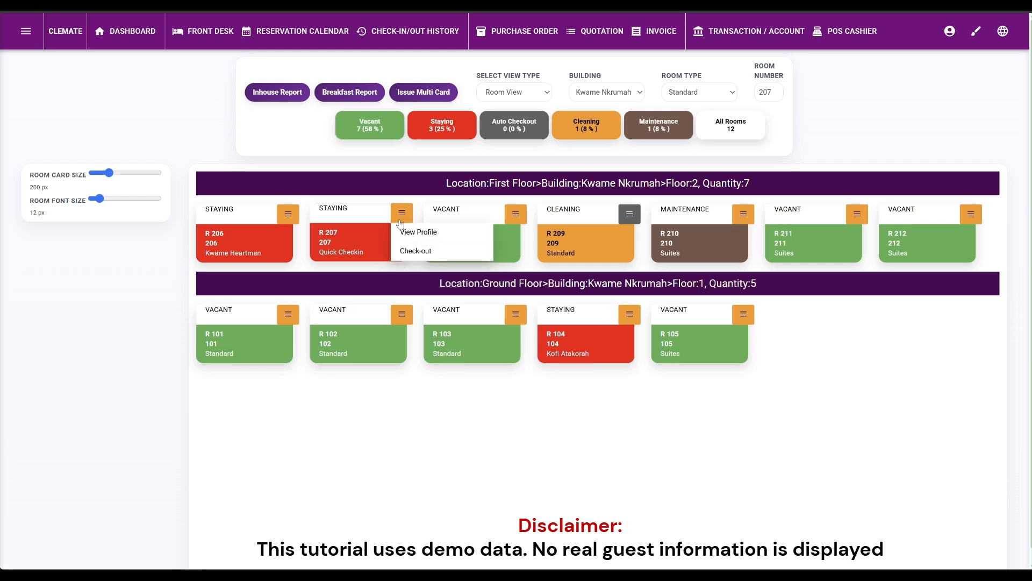
left_click(404, 252)
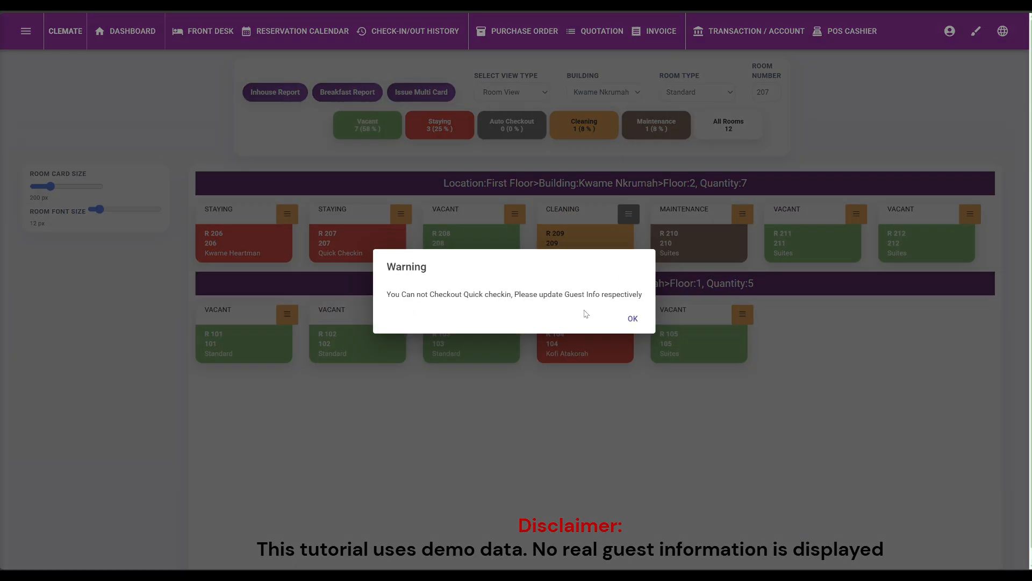
left_click(632, 320)
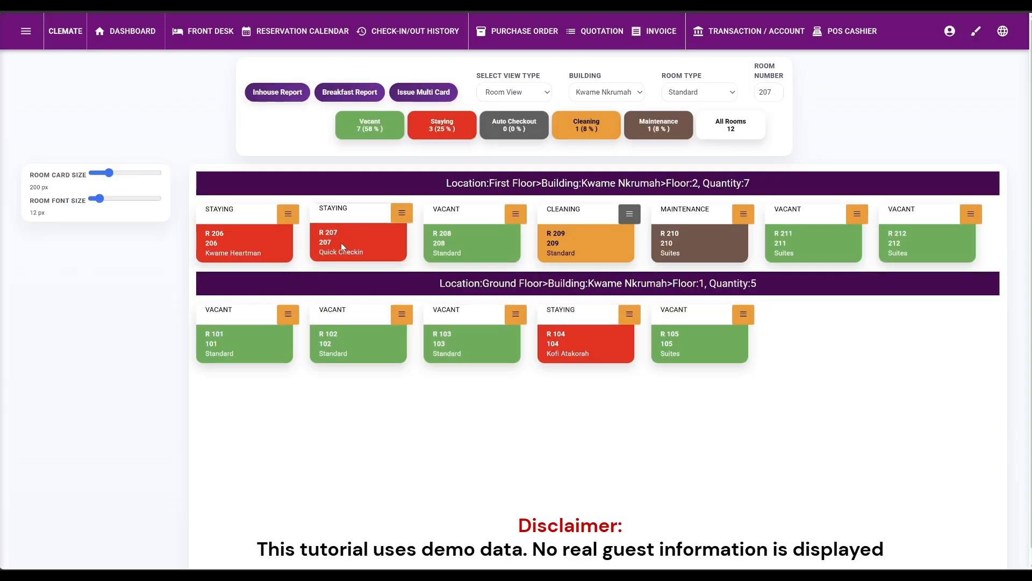
- From room 207's check-in form, start registering a new guest with the customer type Individual
left_click(353, 233)
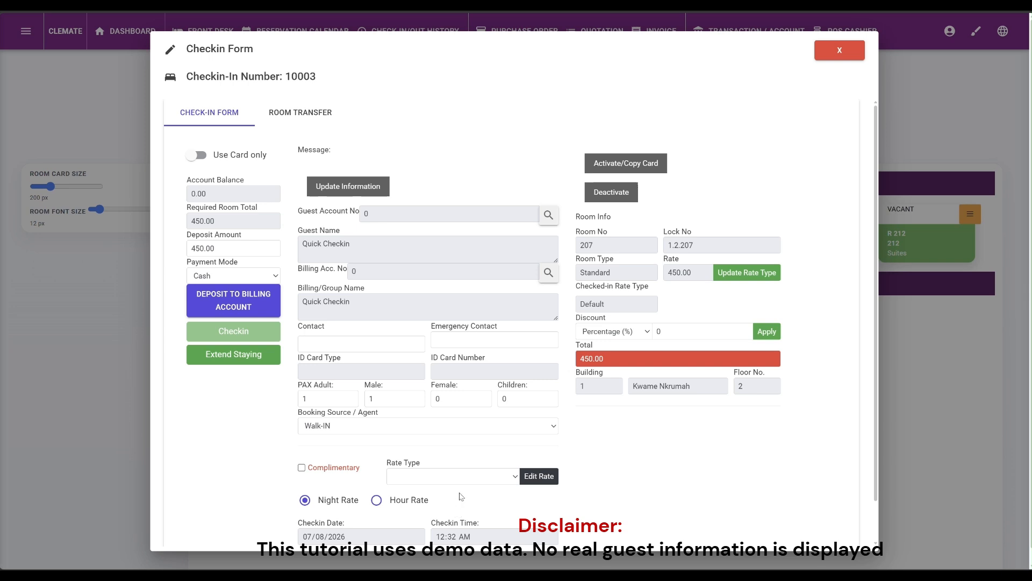
left_click(548, 217)
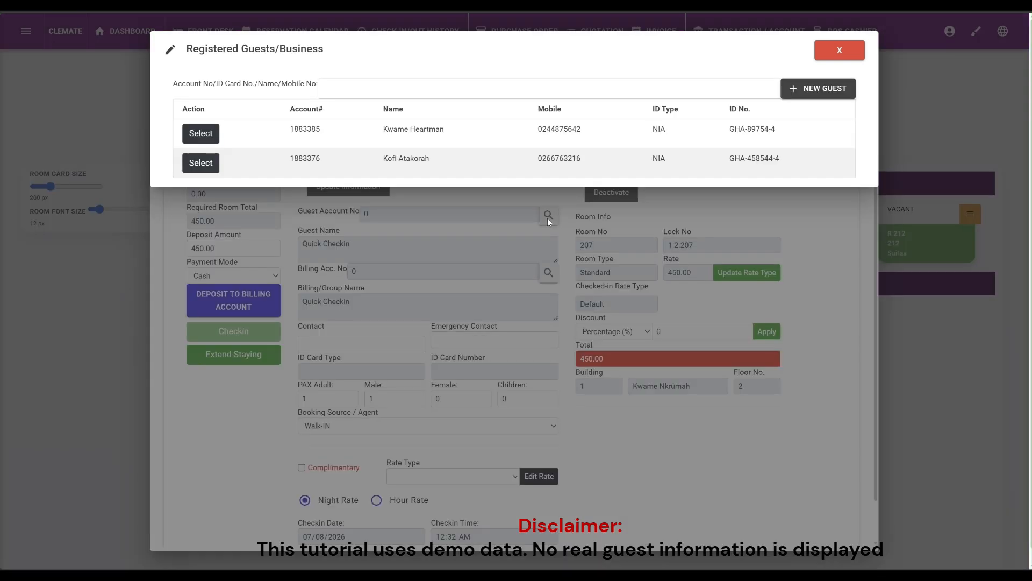
left_click(810, 96)
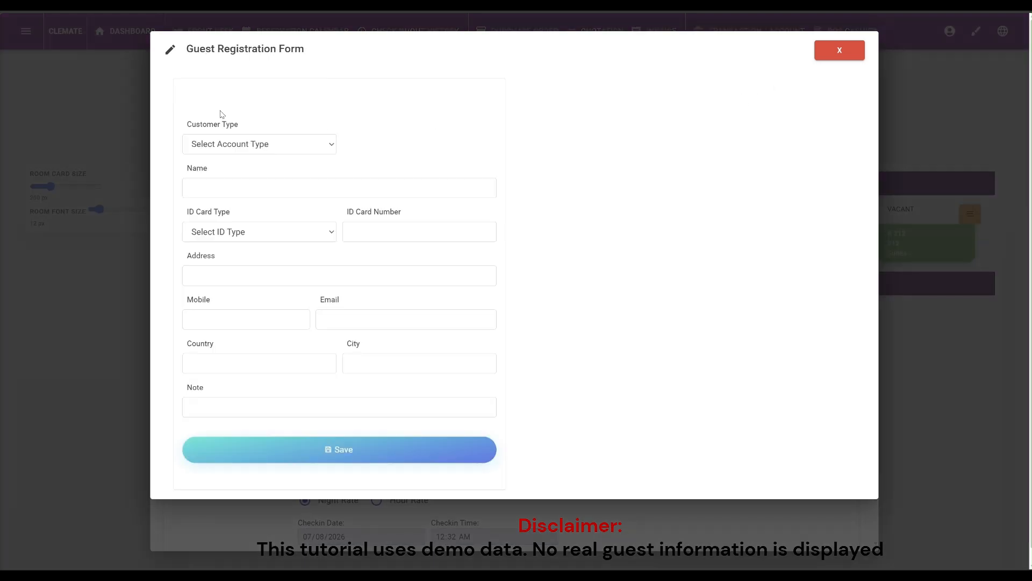
left_click(218, 146)
left_click(222, 180)
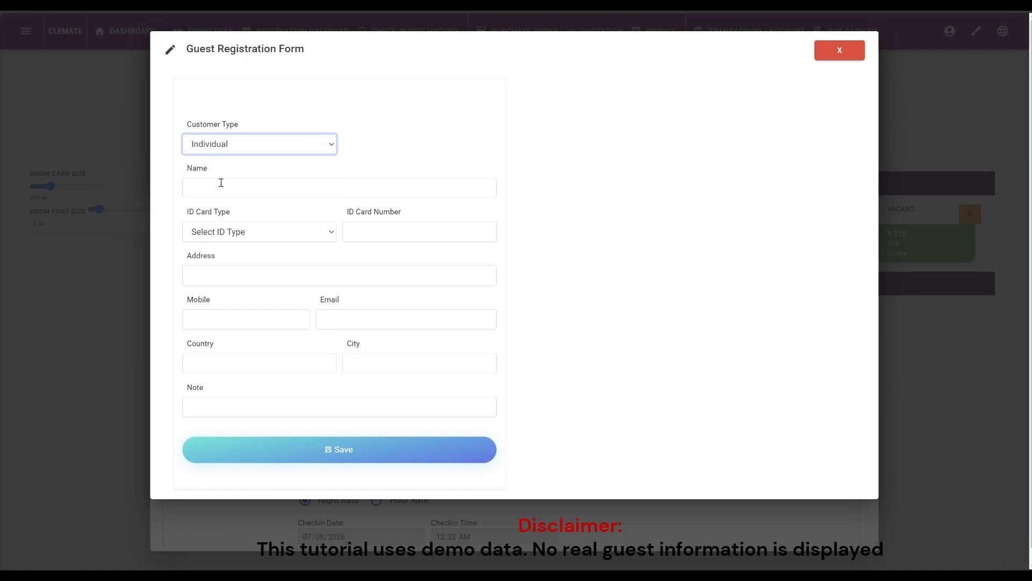
- Enter the guest's full name, set the ID card type to NIA, and enter the ID card number
left_click(221, 184)
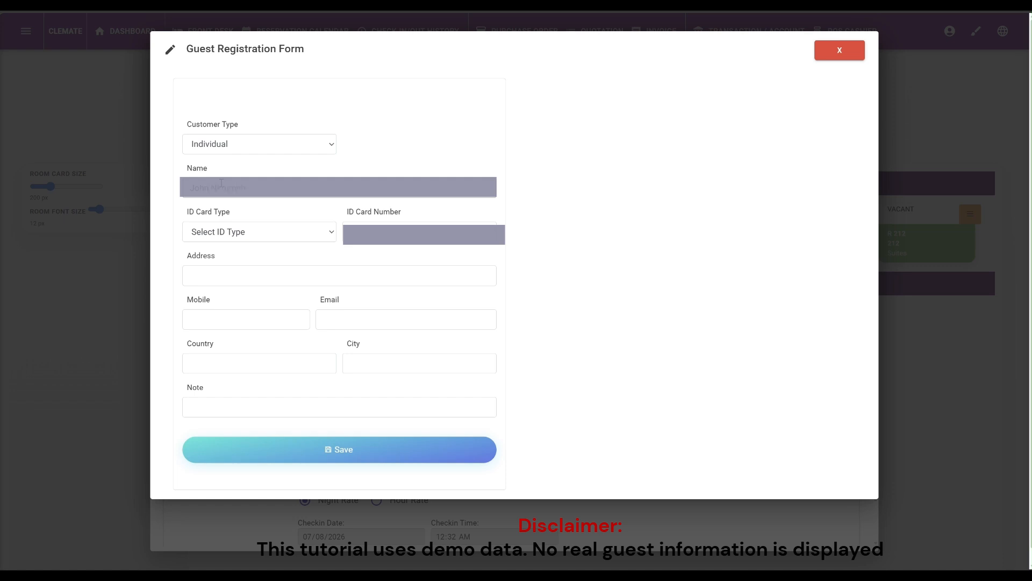
left_click(233, 237)
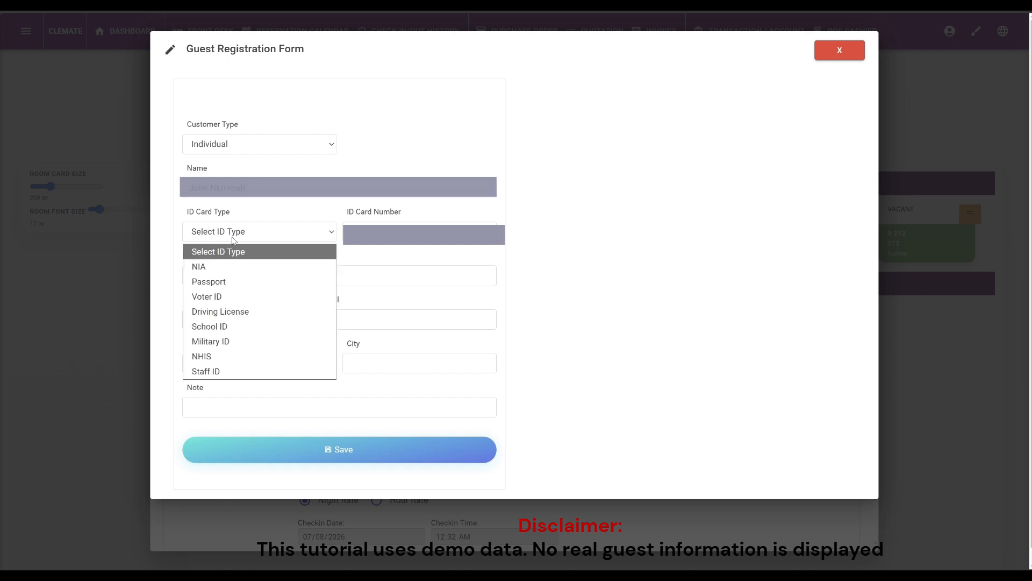
left_click(226, 266)
left_click(363, 234)
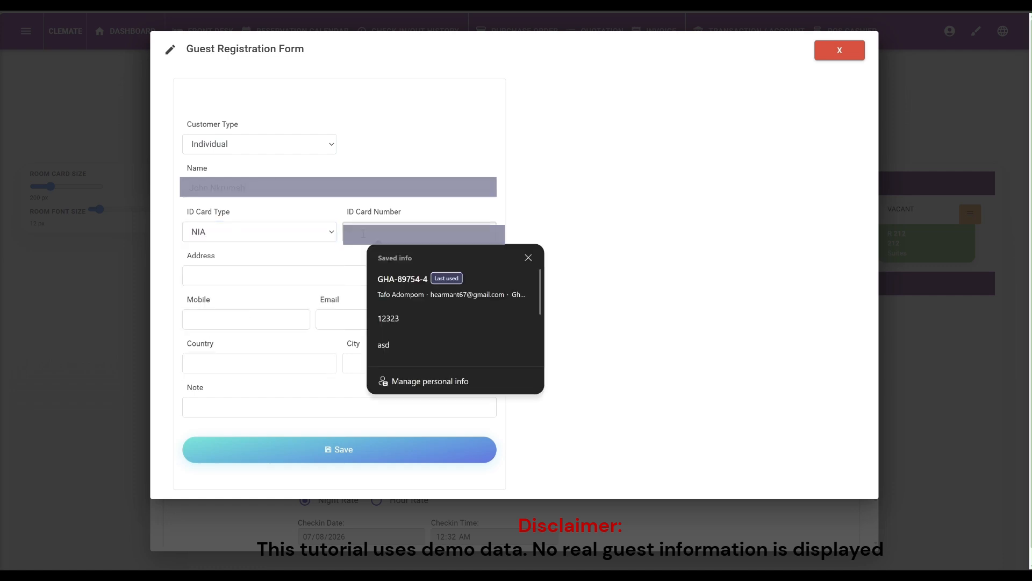
type("GHA")
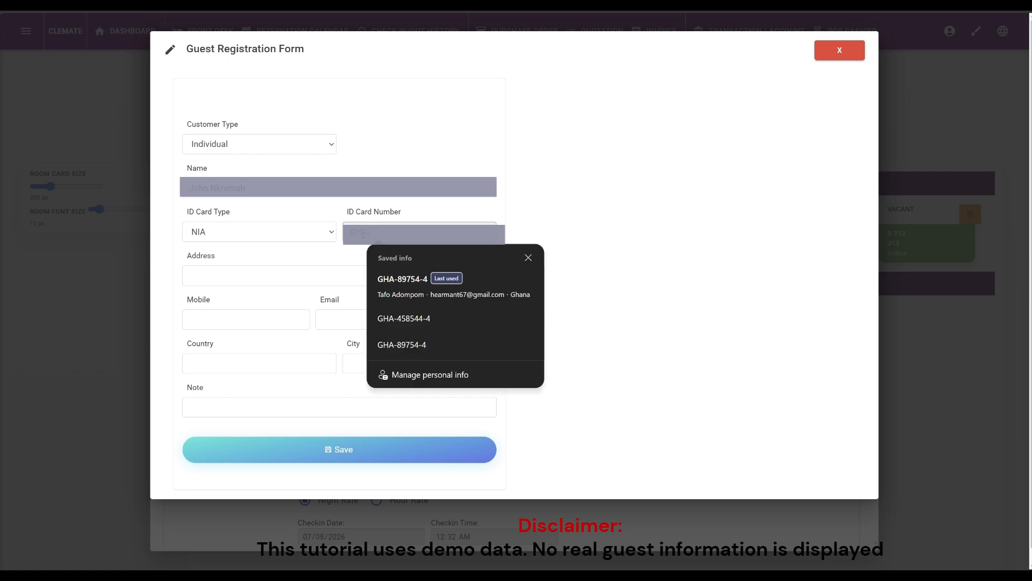
key("Escape")
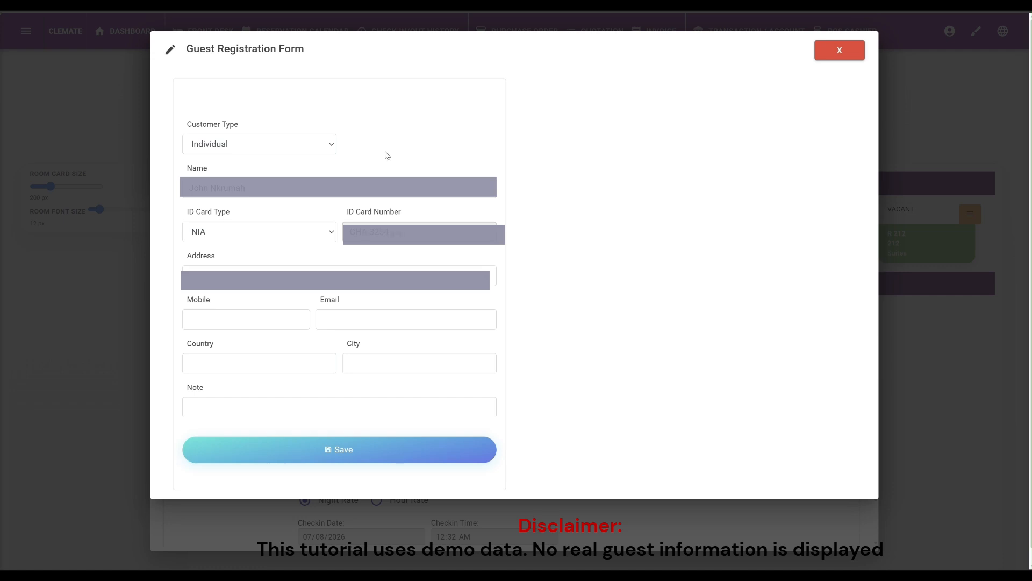
- Fill in the guest's address in the registration form
left_click(236, 283)
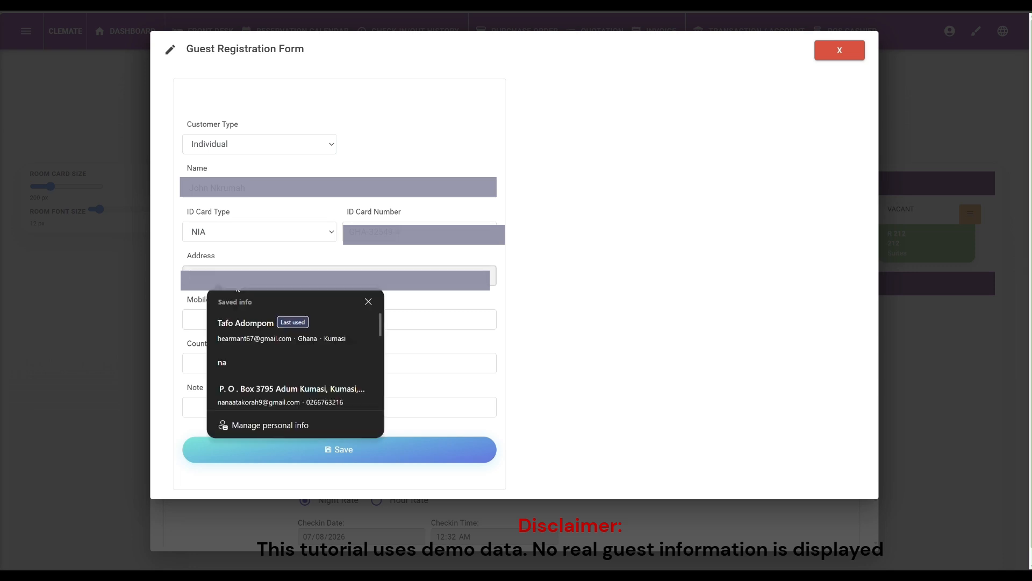
left_click(239, 271)
left_click(233, 275)
type("S")
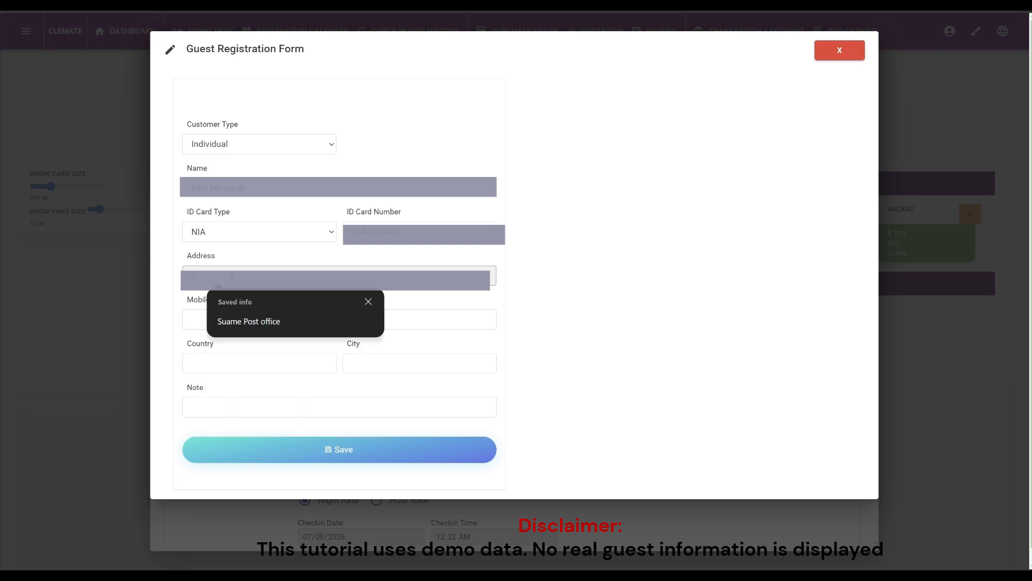
key("Escape")
type("u")
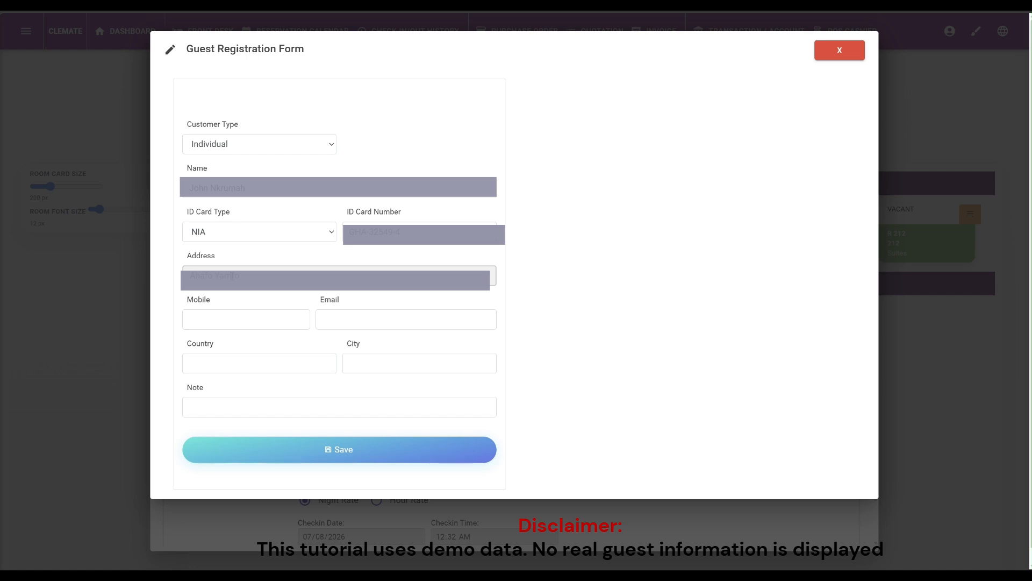
- Fill in the guest's mobile number and email address in the registration form
left_click(231, 318)
type("0")
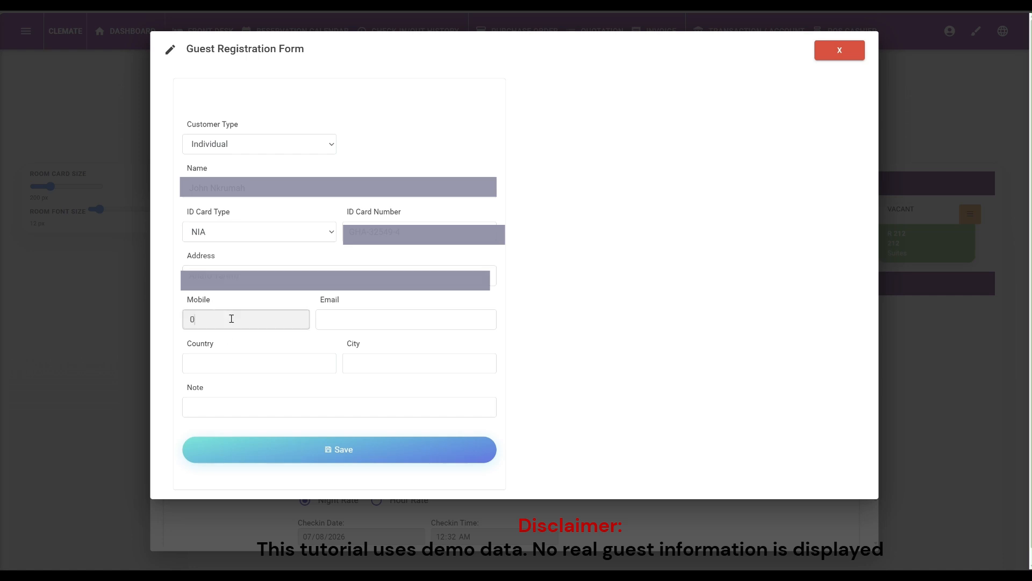
type("204")
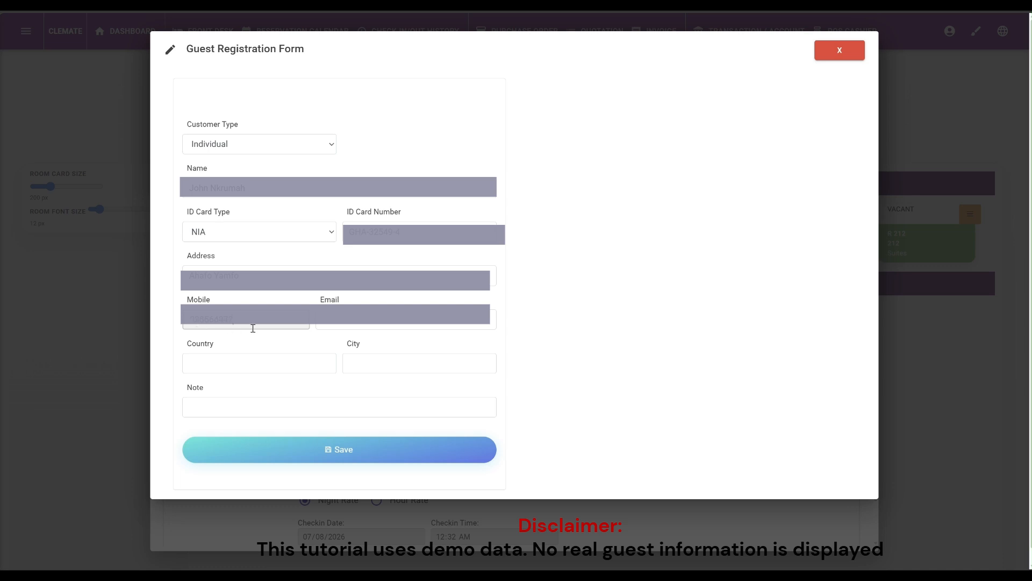
left_click(369, 319)
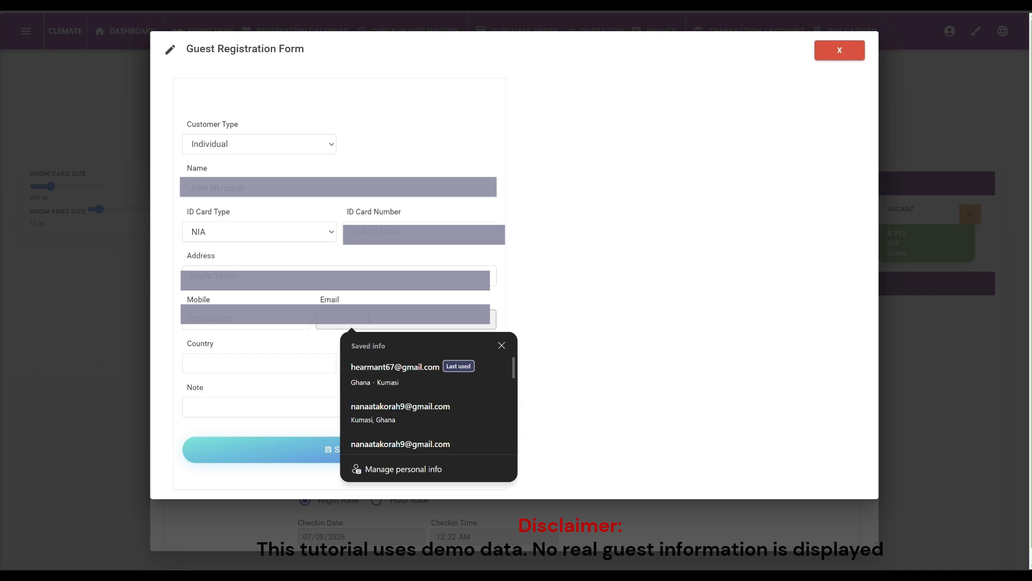
key("Escape")
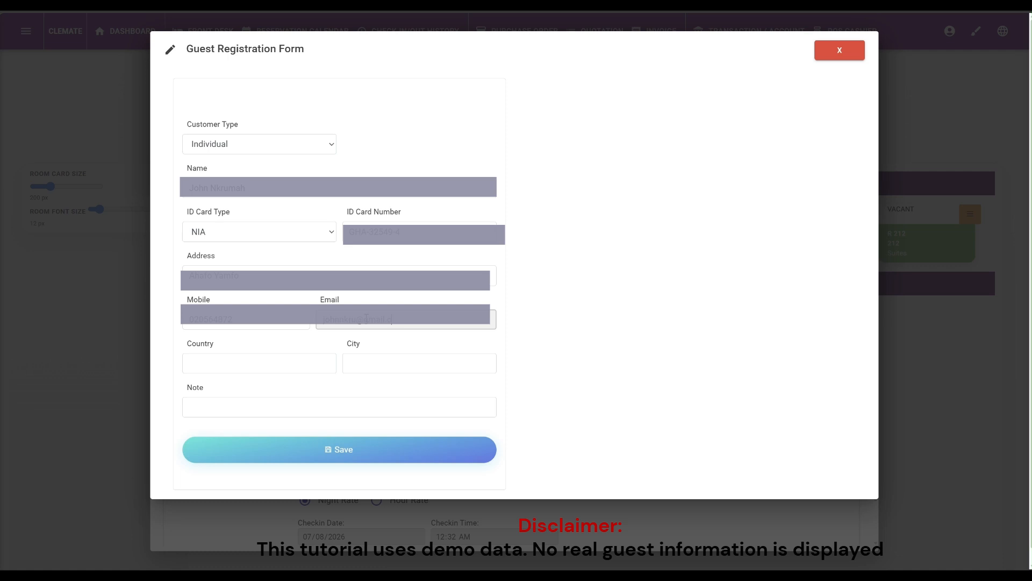
- Set the guest's country to Ghana and city to Ahafo, then save the registration without storing the address in the browser
left_click(271, 355)
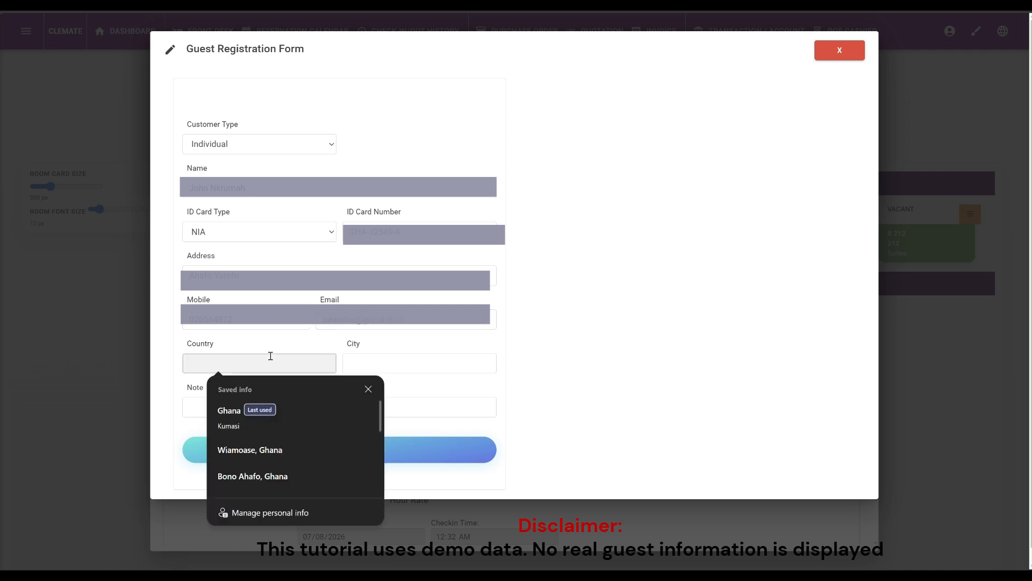
key("Down")
key("Tab")
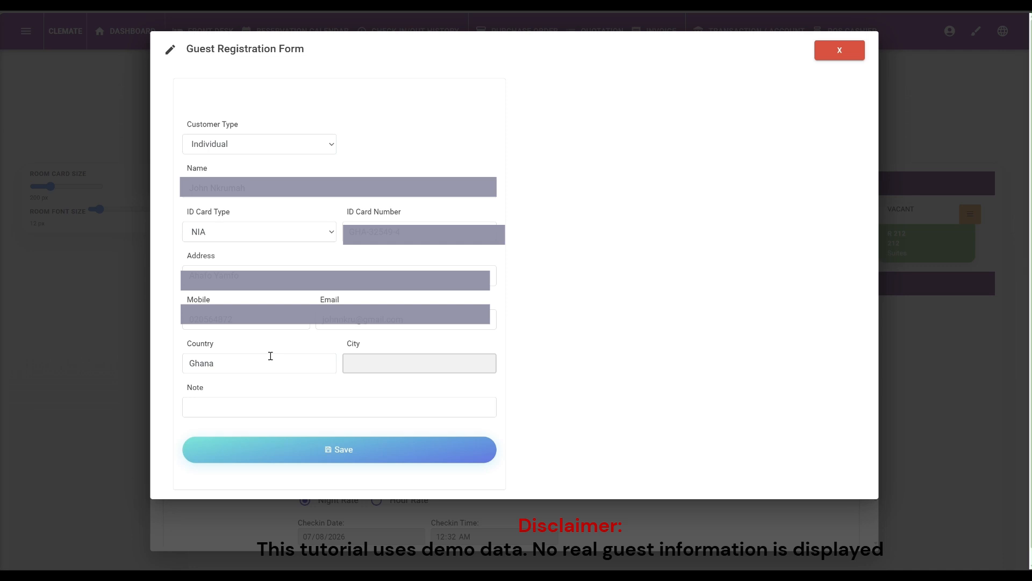
type("Ah")
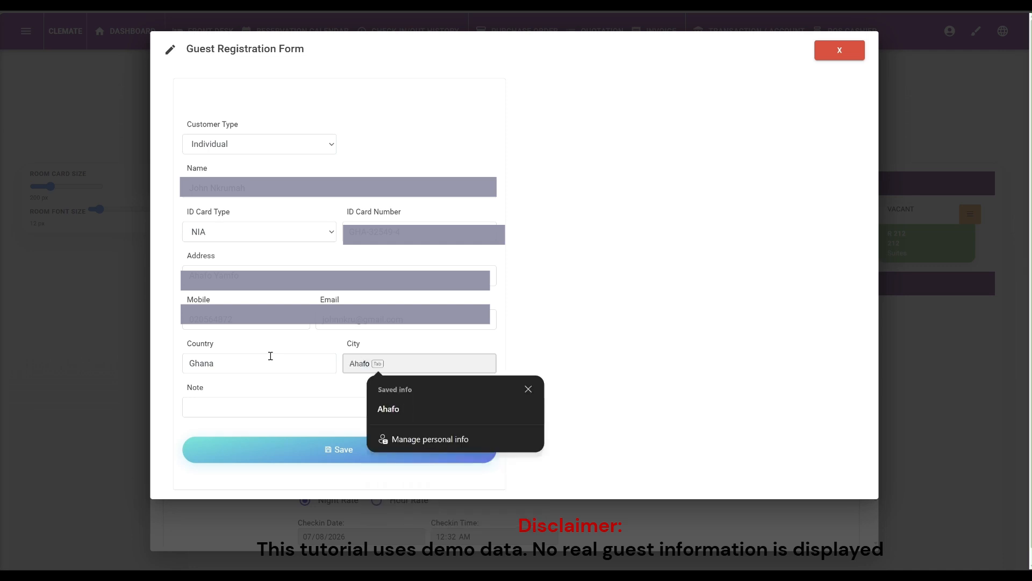
key("Tab")
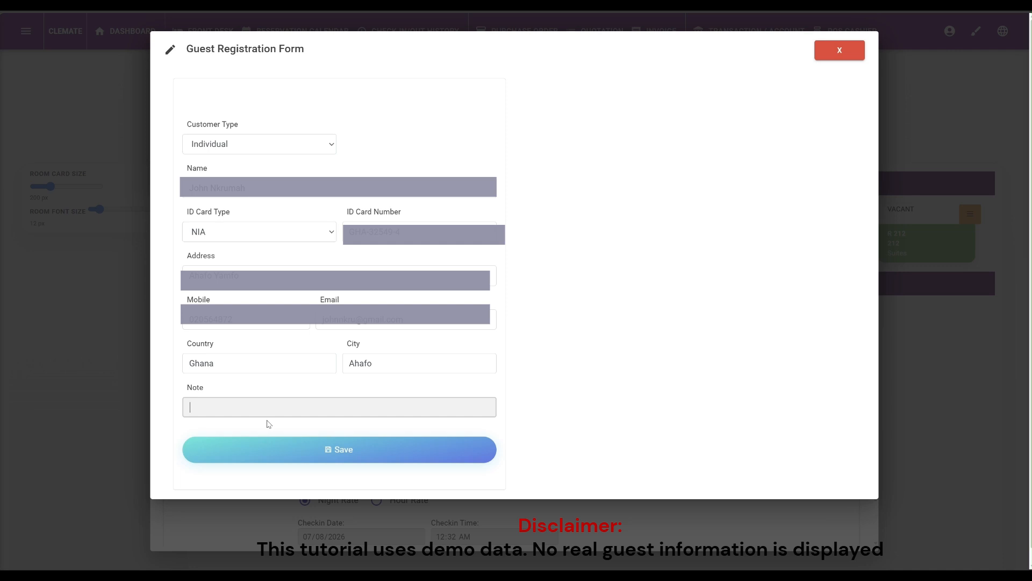
left_click(333, 456)
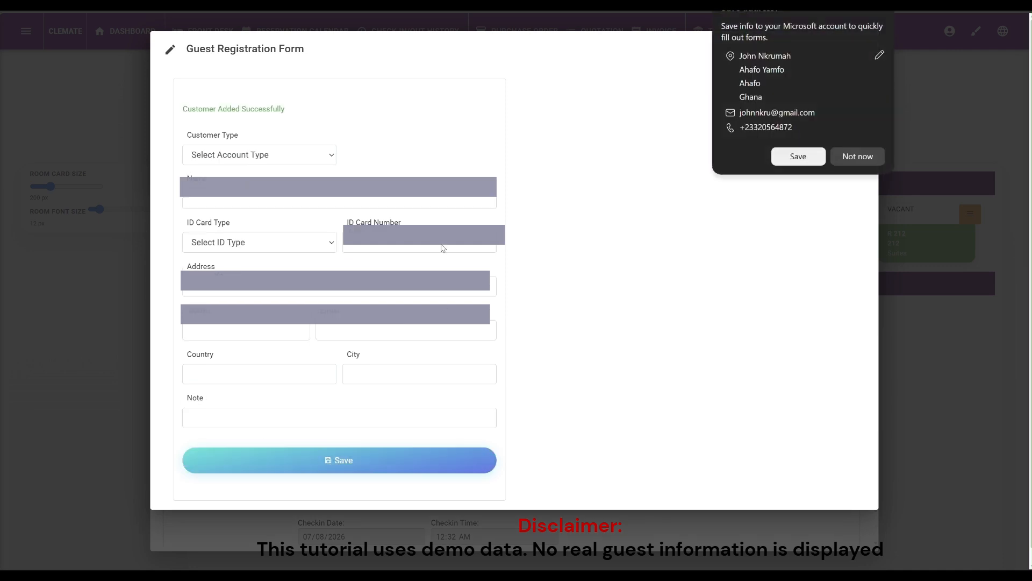
left_click(880, 9)
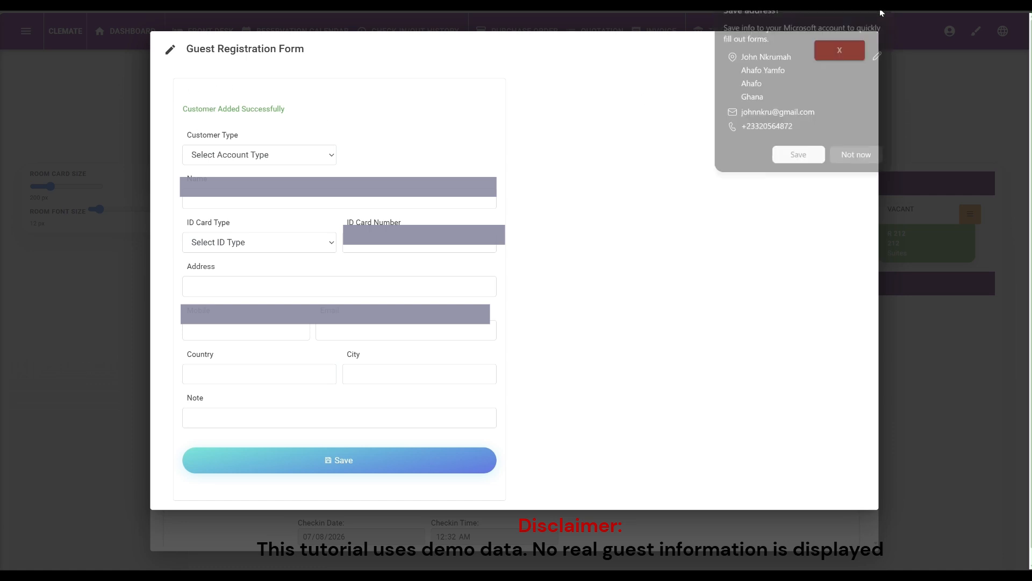
- Assign the newly registered guest to room 207's check-in, update the stay information, and close the check-in form
left_click(851, 57)
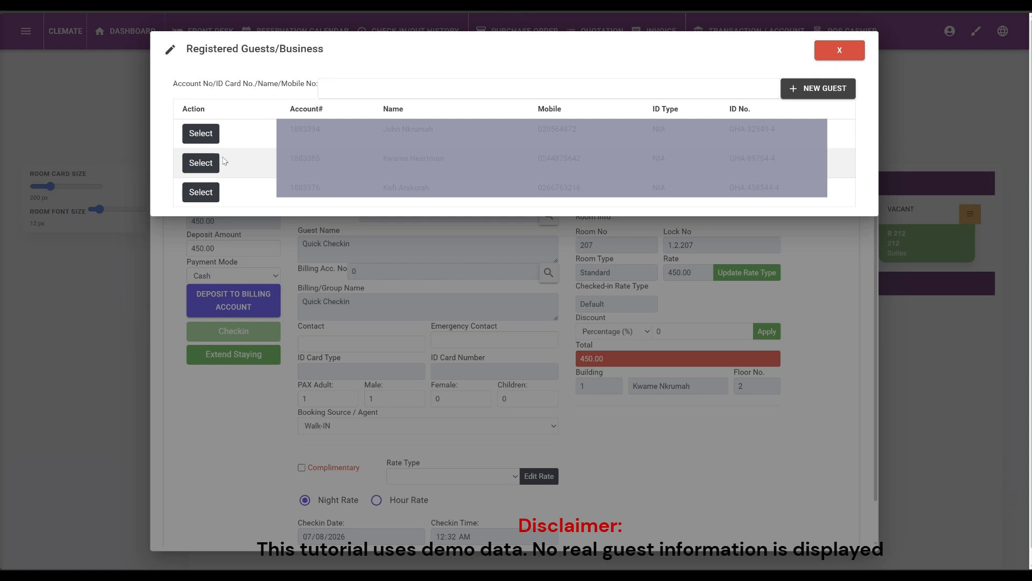
left_click(206, 136)
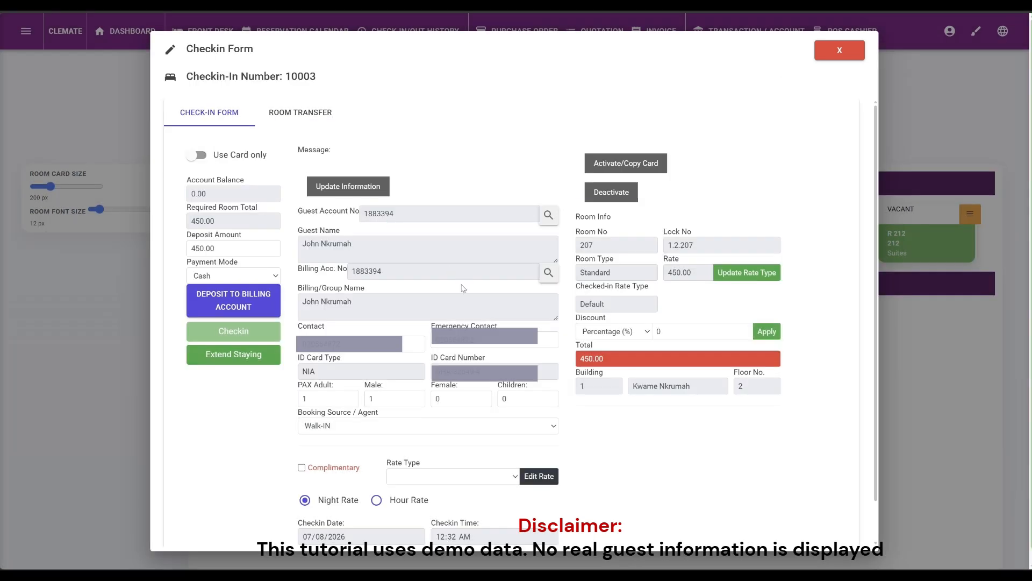
left_click(338, 188)
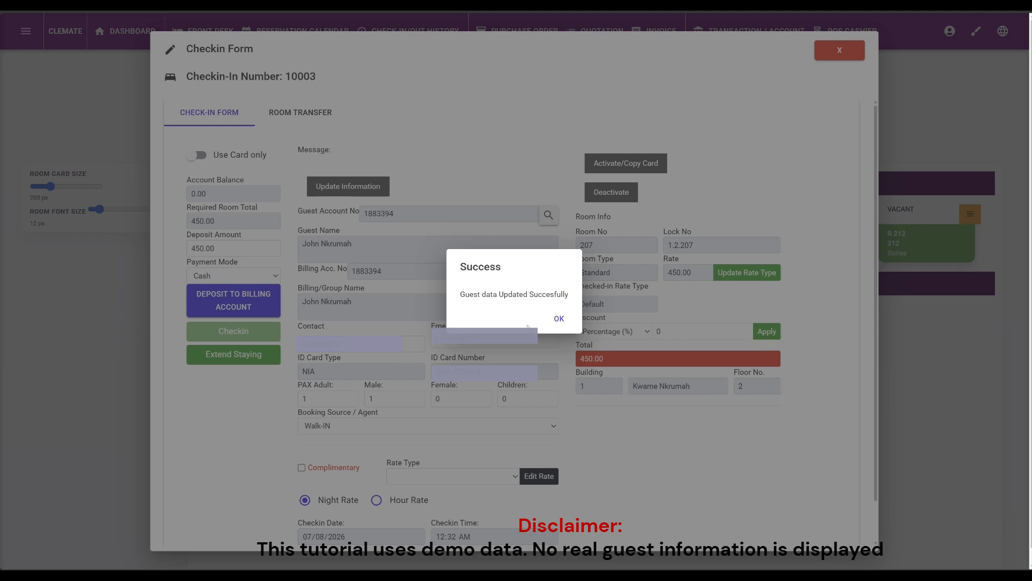
left_click(560, 319)
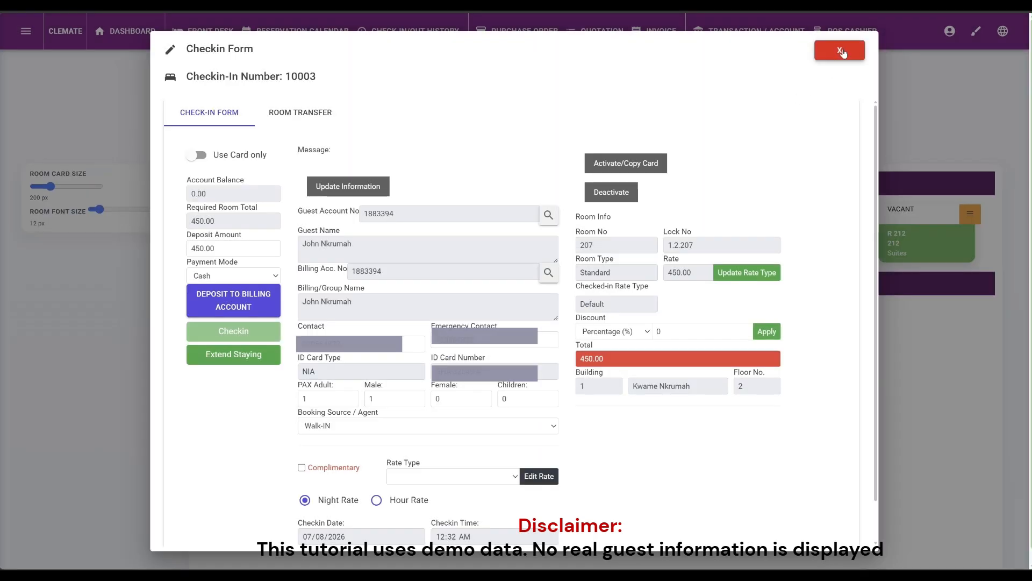
left_click(842, 53)
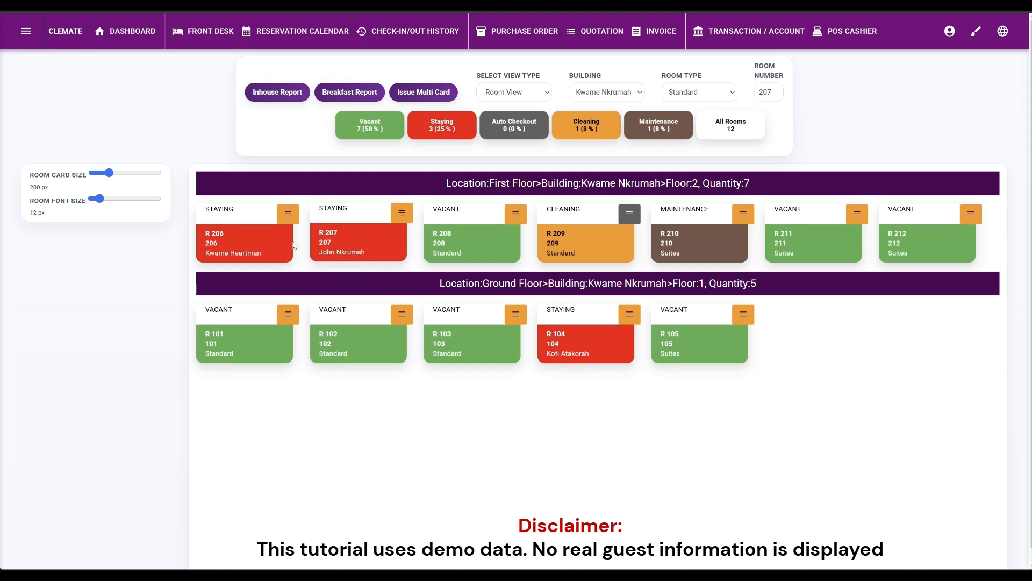
- Examine the early checkout reason field and refund options for room 207, and cancel without checking the guest out
left_click(402, 215)
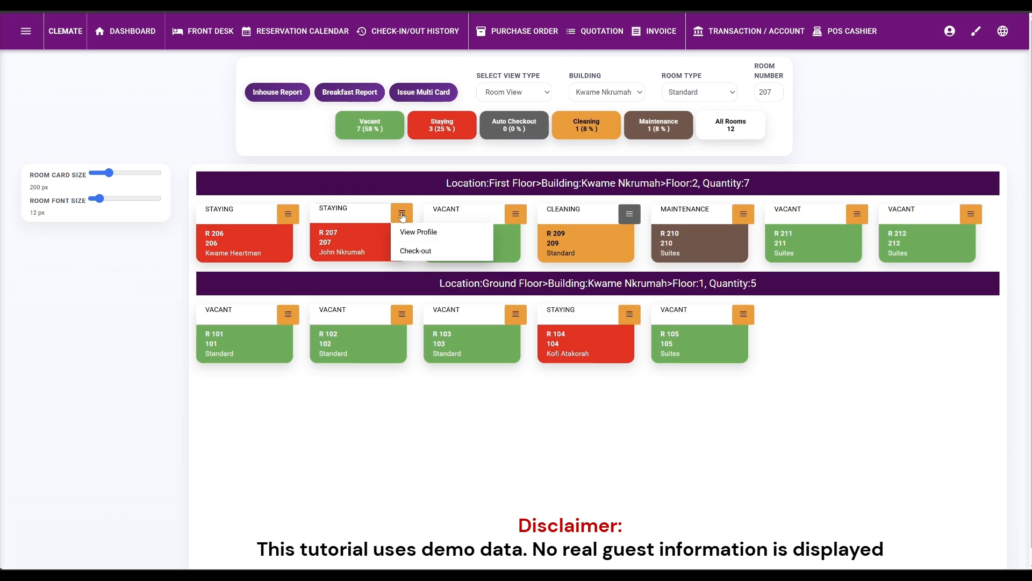
left_click(410, 257)
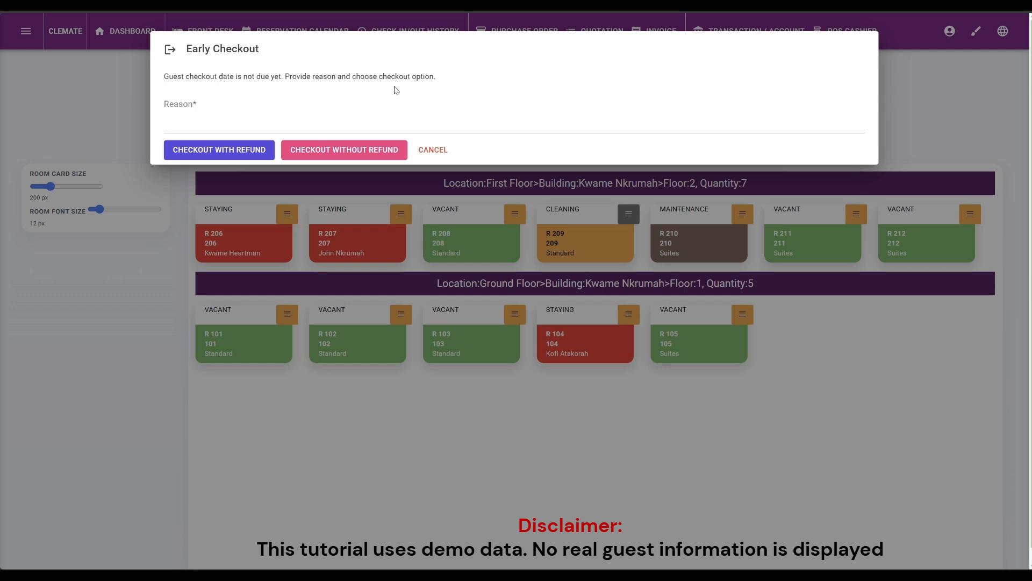
left_click(184, 102)
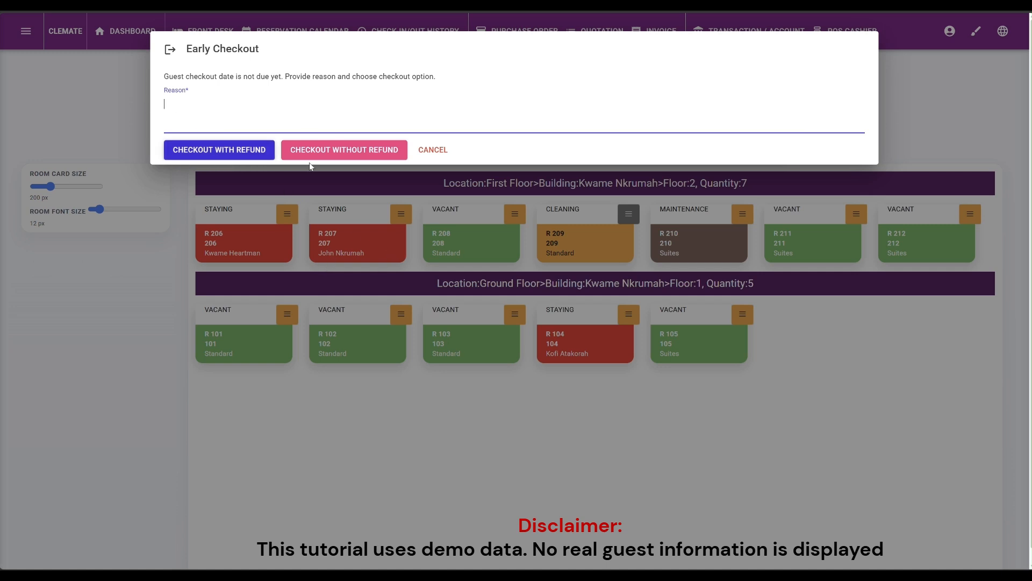
left_click(441, 153)
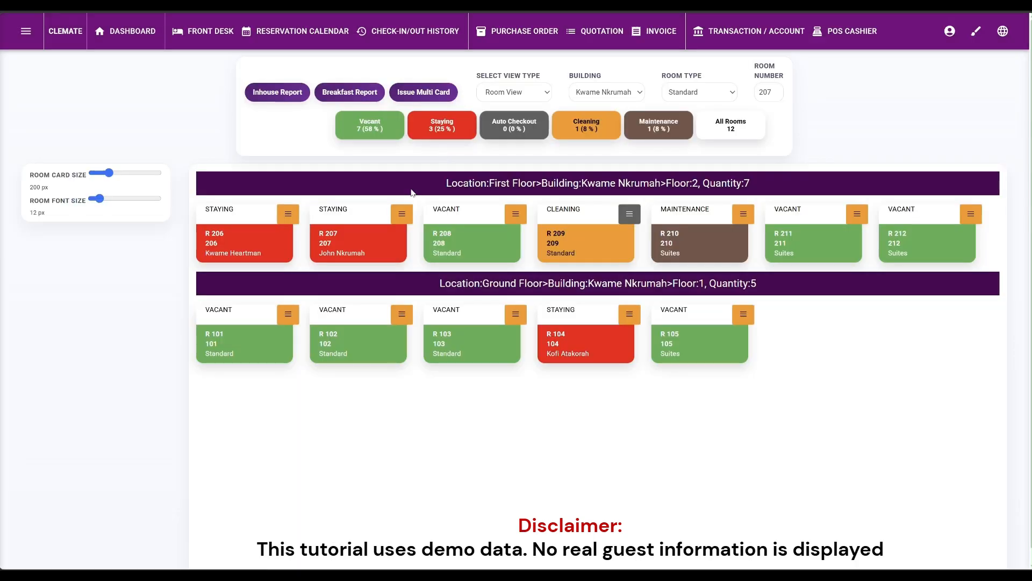
left_click(402, 213)
left_click(377, 269)
left_click(279, 219)
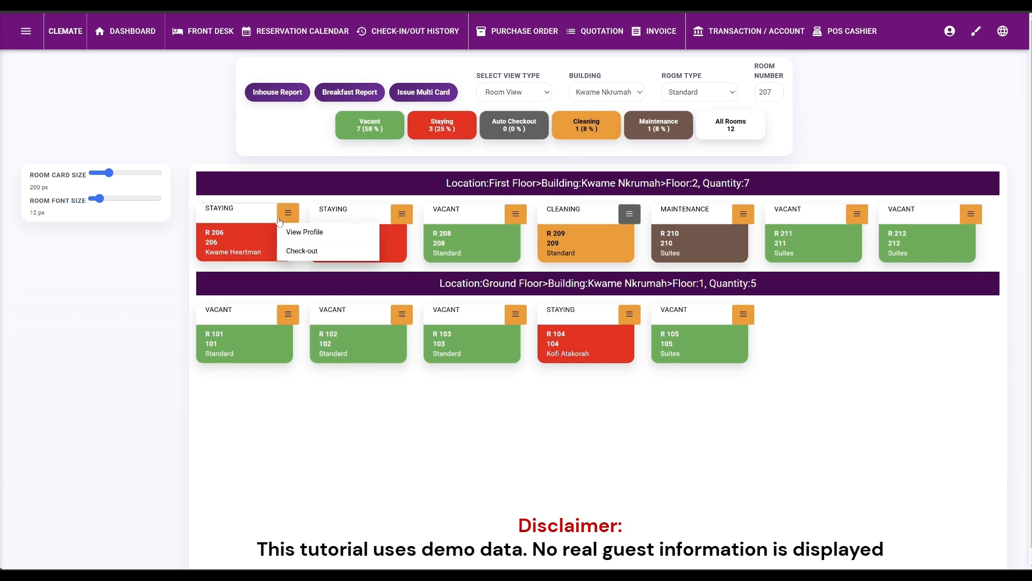
left_click(301, 217)
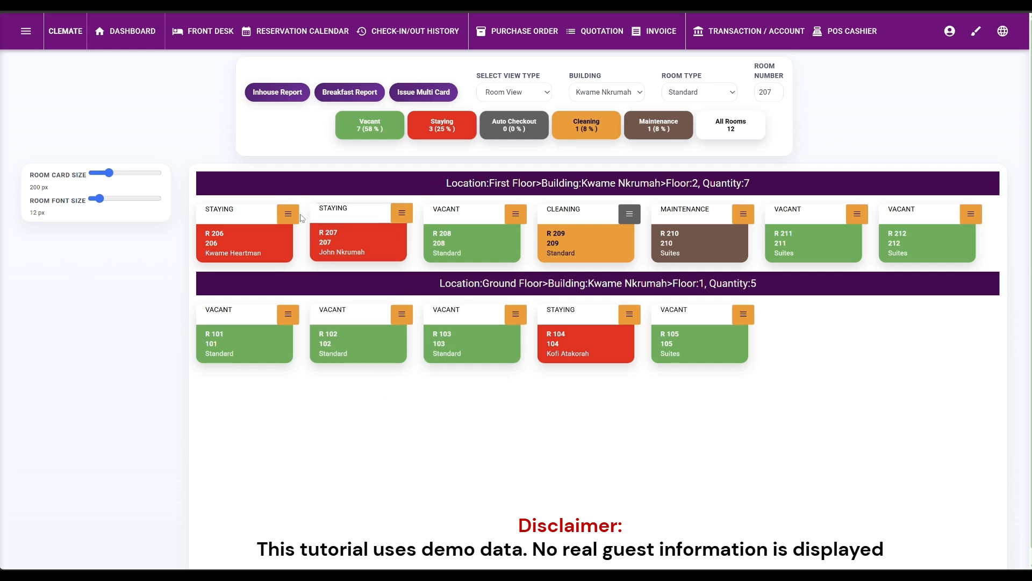